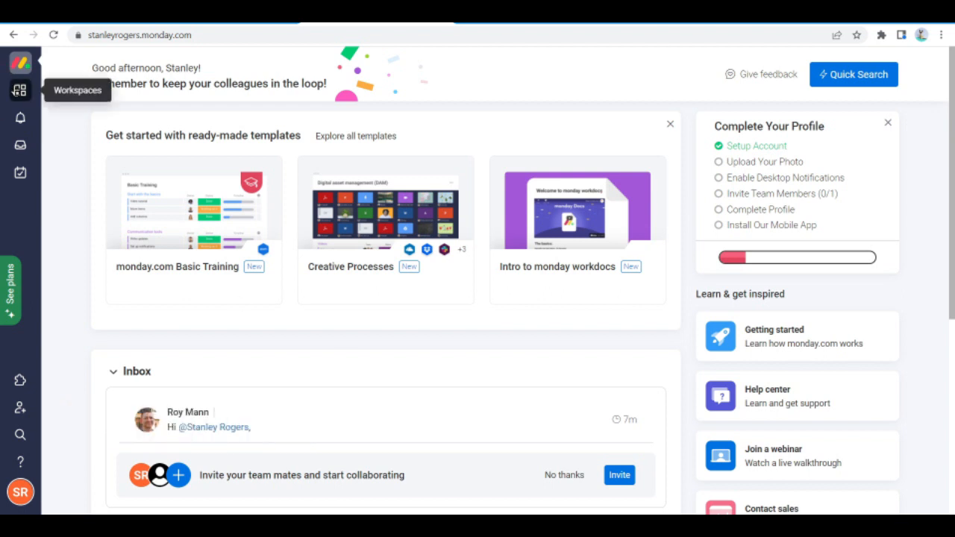
Go to the workspaces area and open the Main workspace overview page
left_click(16, 91)
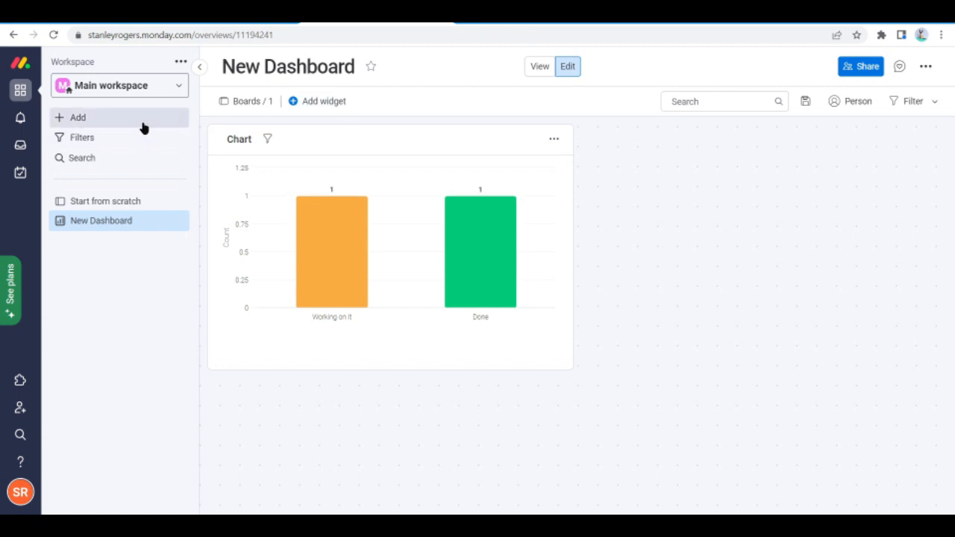
left_click(144, 128)
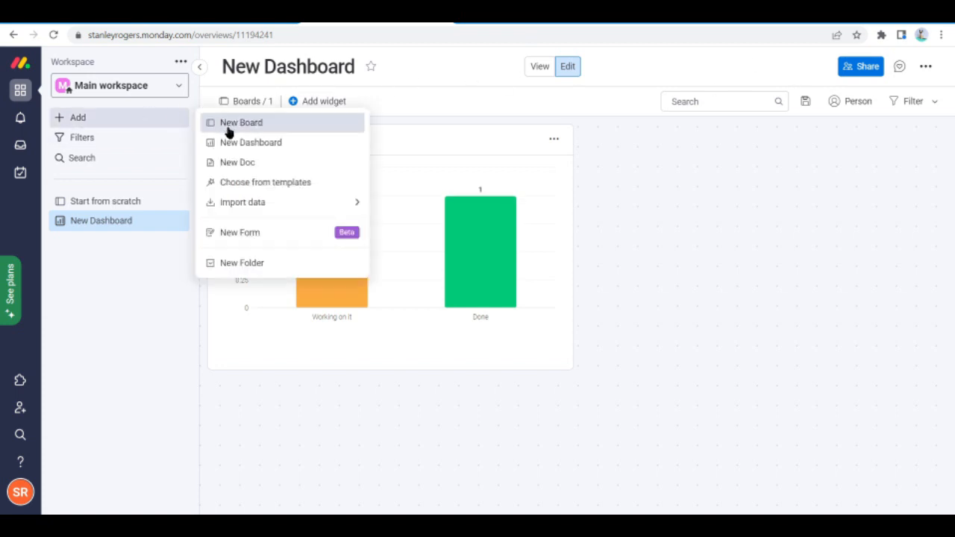
left_click(151, 95)
left_click(152, 94)
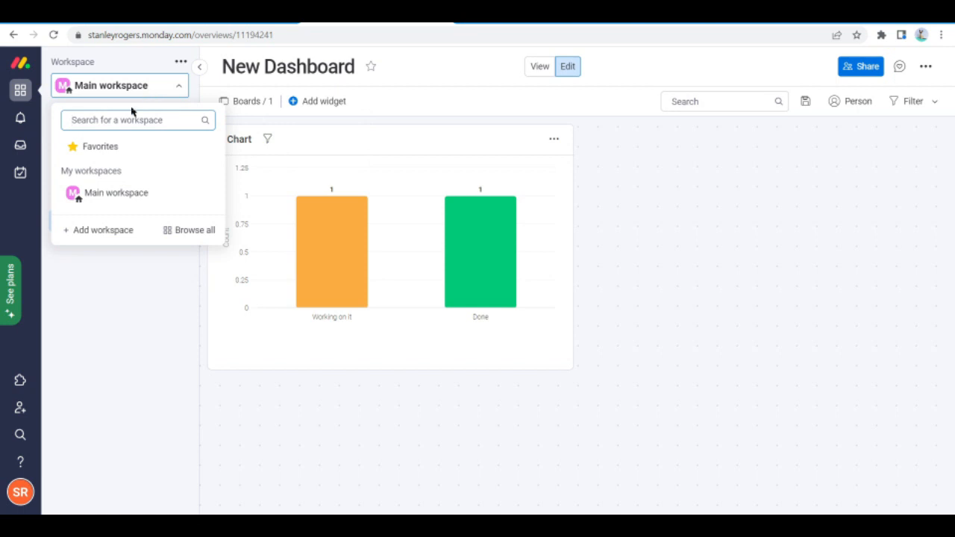
left_click(127, 193)
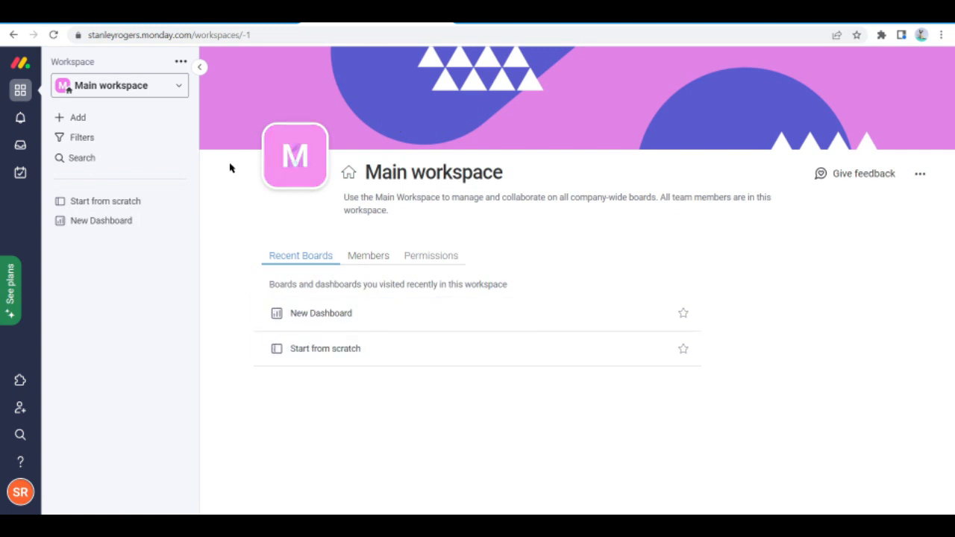
left_click(181, 62)
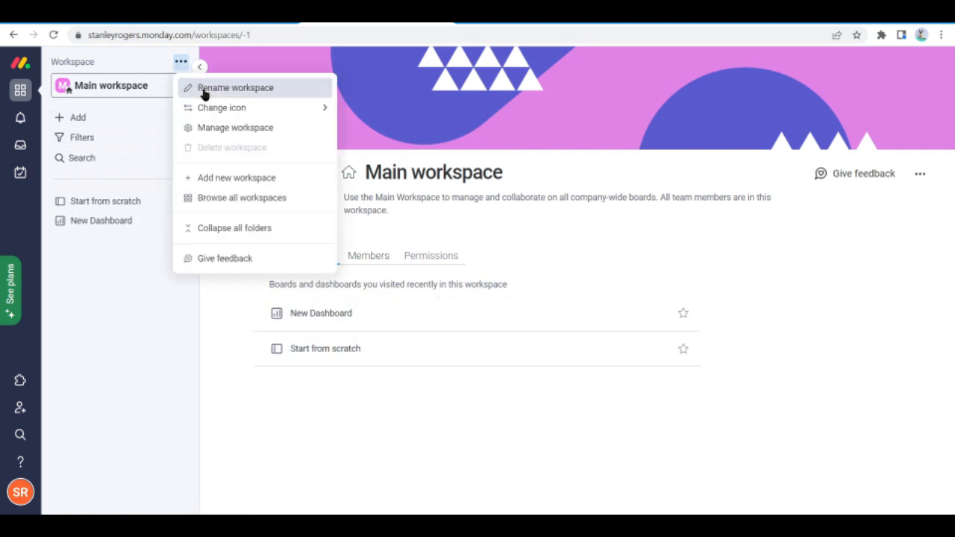
left_click(105, 89)
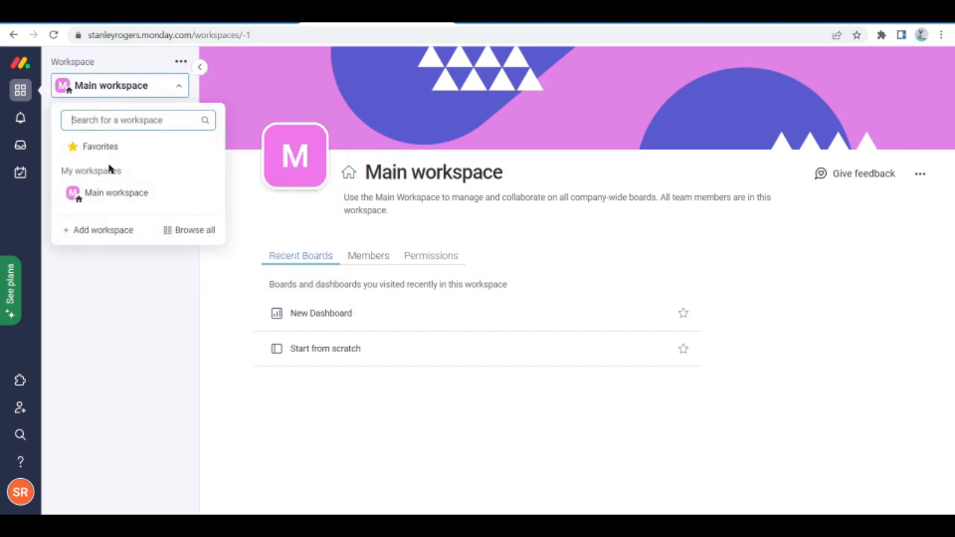
left_click(129, 342)
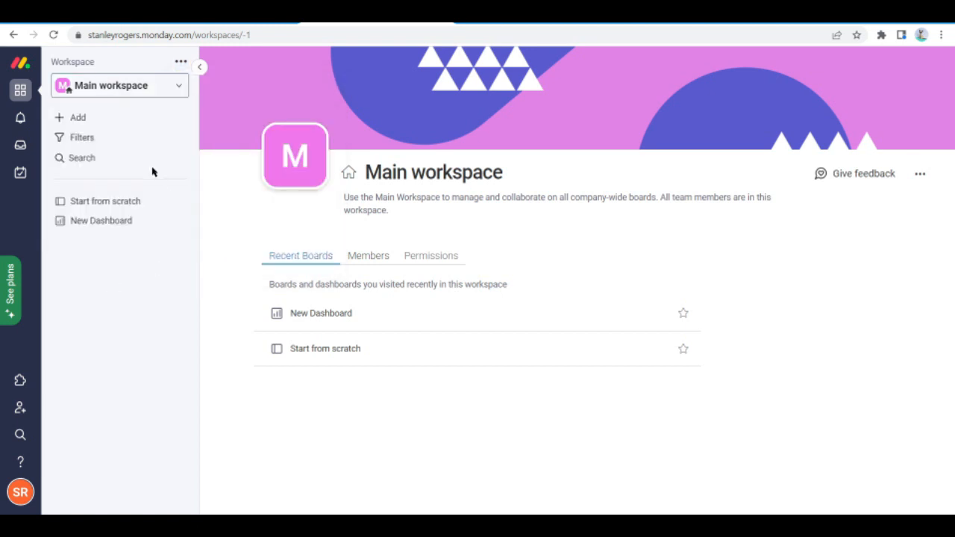
Create a dashboard in the Main workspace with the default name and Main privacy, without choosing any boards
left_click(115, 123)
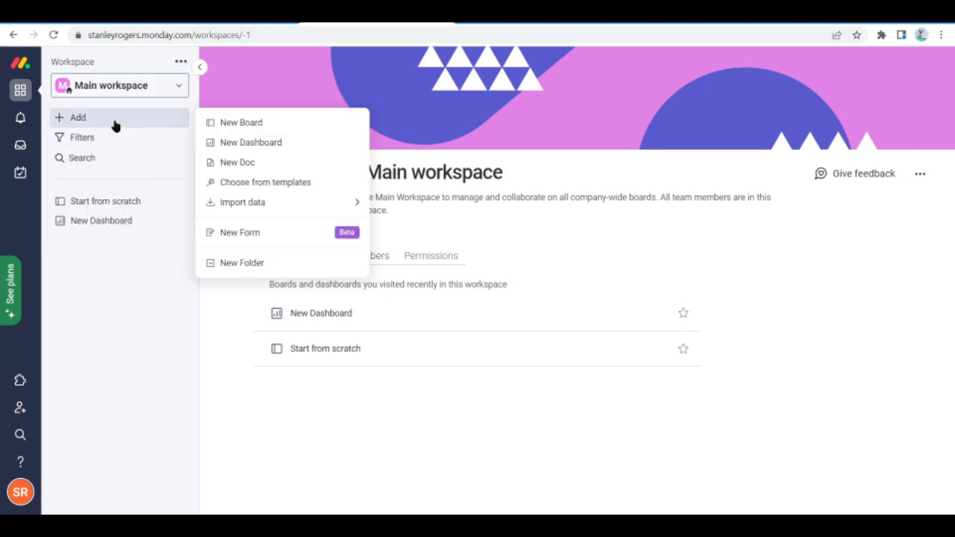
left_click(250, 143)
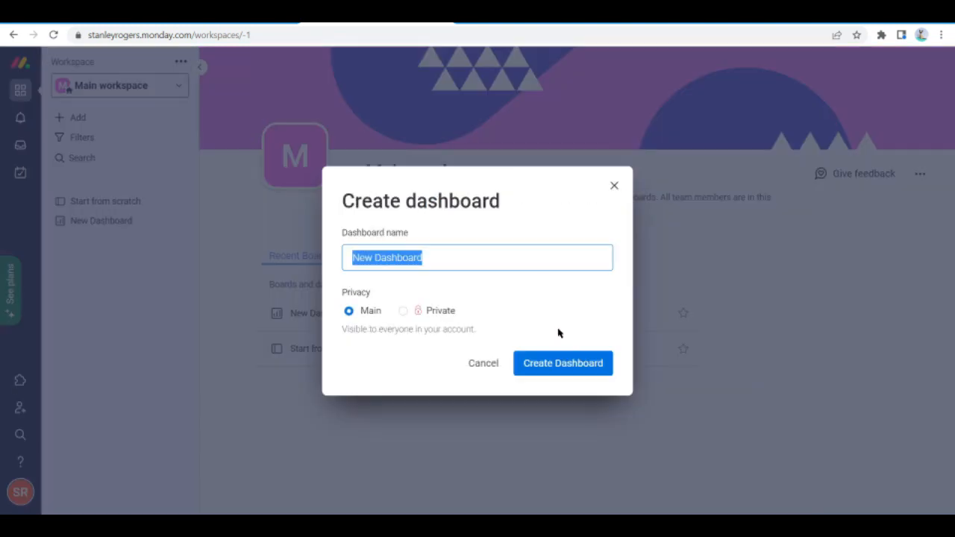
left_click(543, 363)
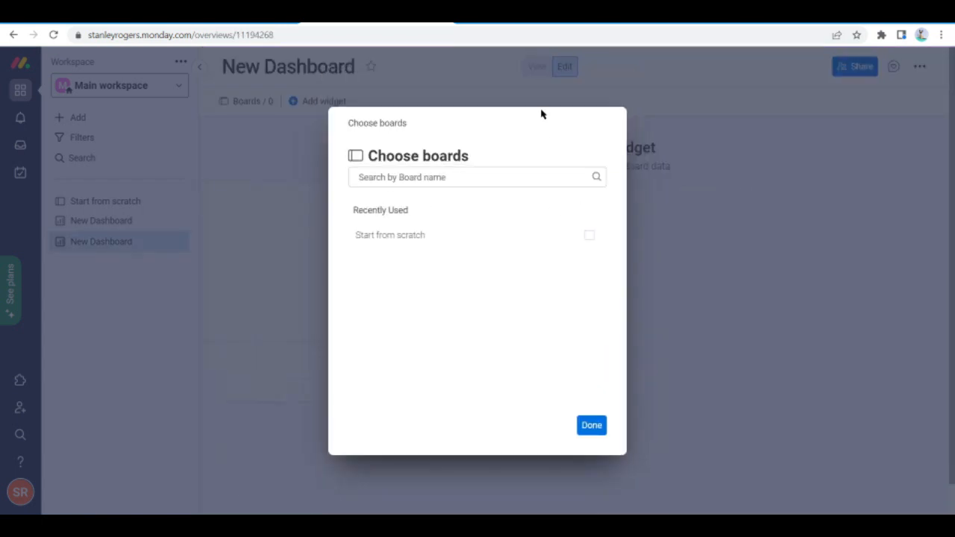
left_click(592, 425)
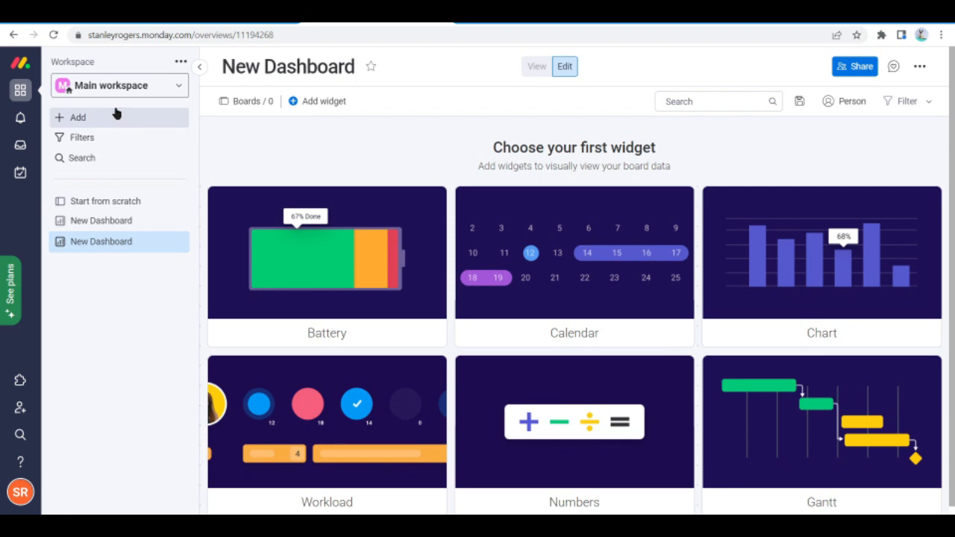
Create another dashboard named "My Dashboard 1" with Main privacy, skipping the board selection
left_click(67, 119)
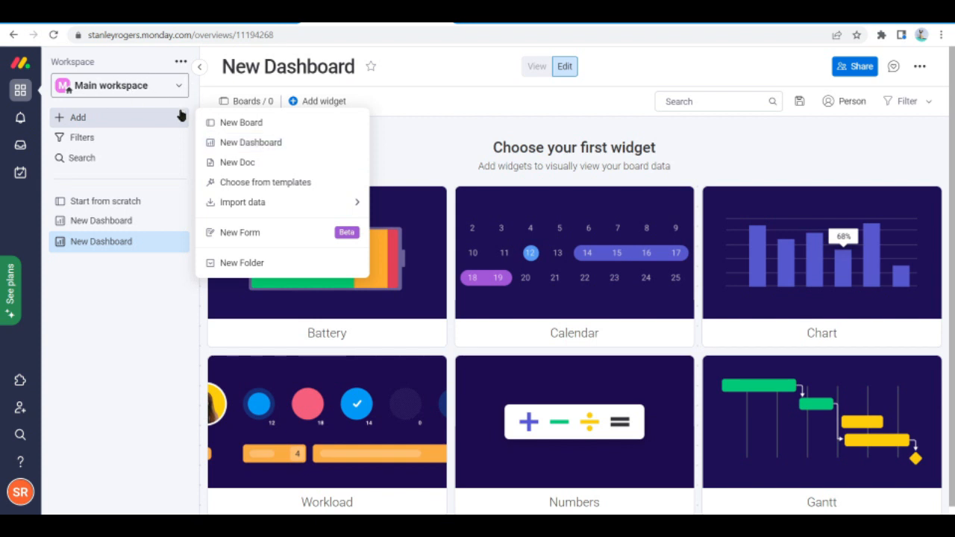
left_click(244, 147)
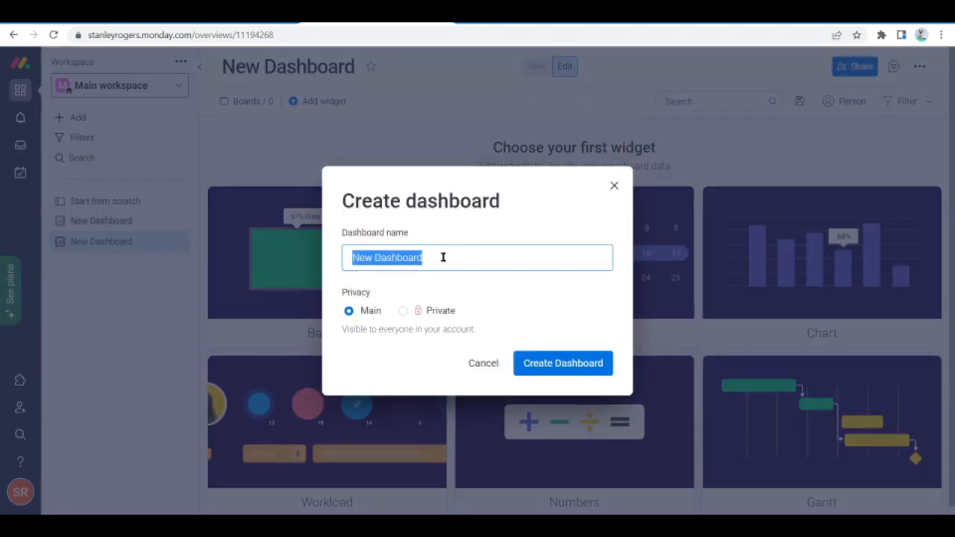
key("BackSpace")
type("My Das")
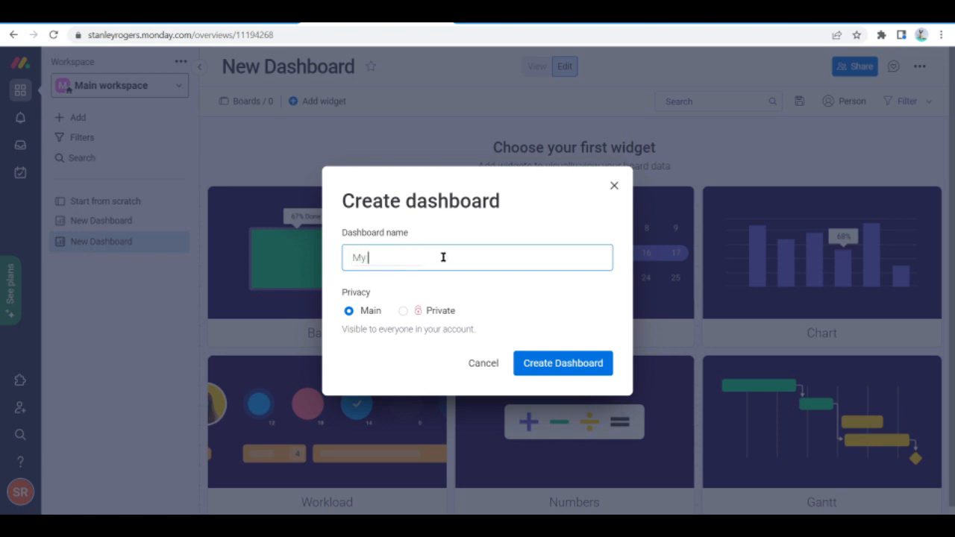
type("hboard 1")
left_click(537, 363)
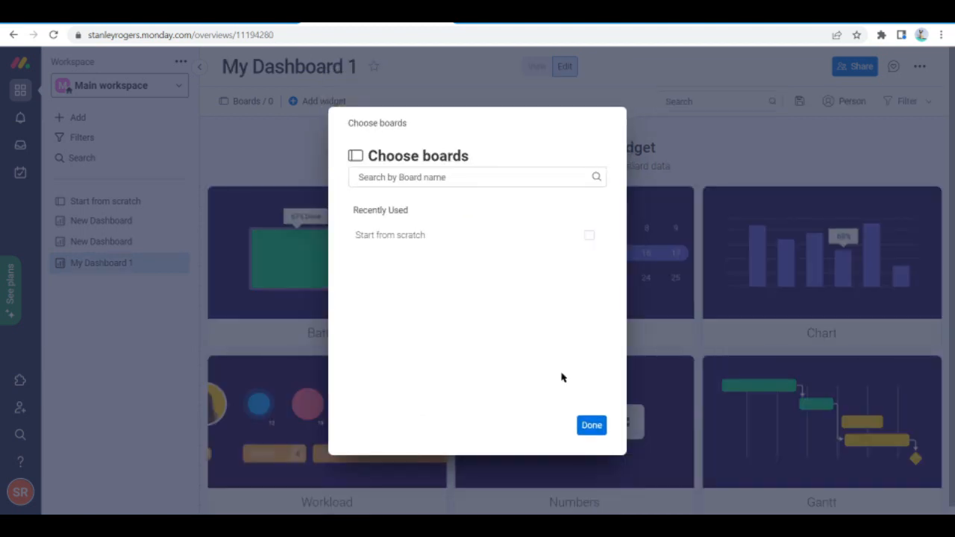
left_click(592, 425)
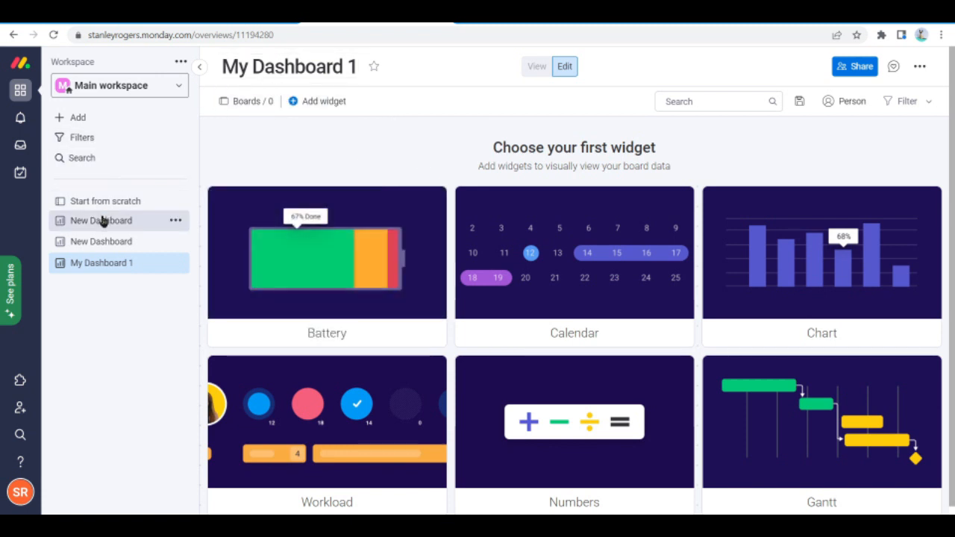
View the first New Dashboard with the chart, return to My Dashboard 1 and review its available actions
left_click(151, 221)
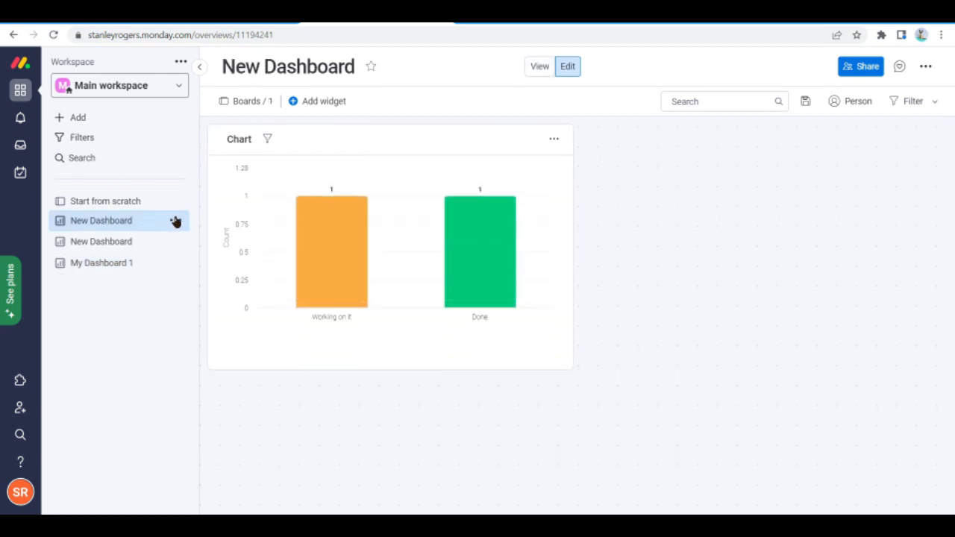
left_click(116, 267)
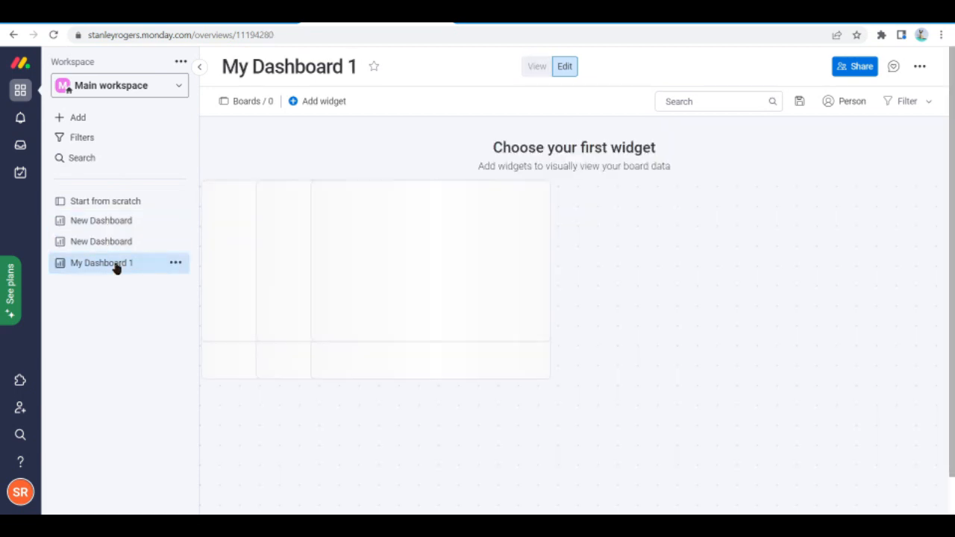
left_click(175, 264)
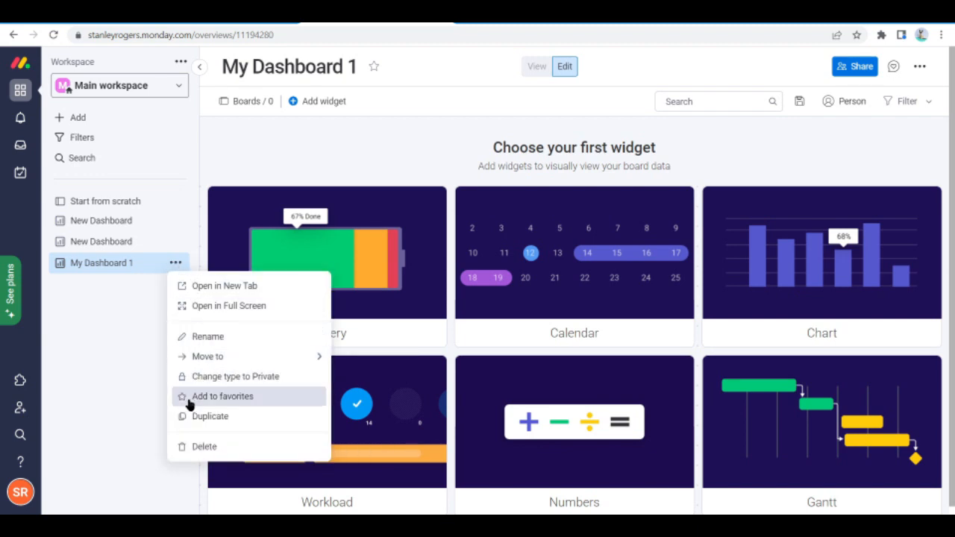
left_click(135, 415)
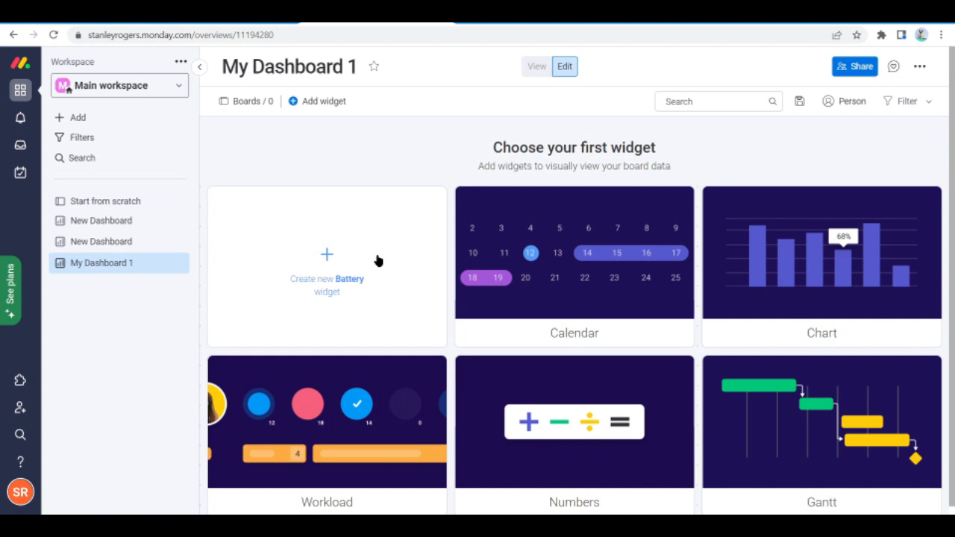
Connect the "Start from scratch" board to My Dashboard 1
left_click(254, 102)
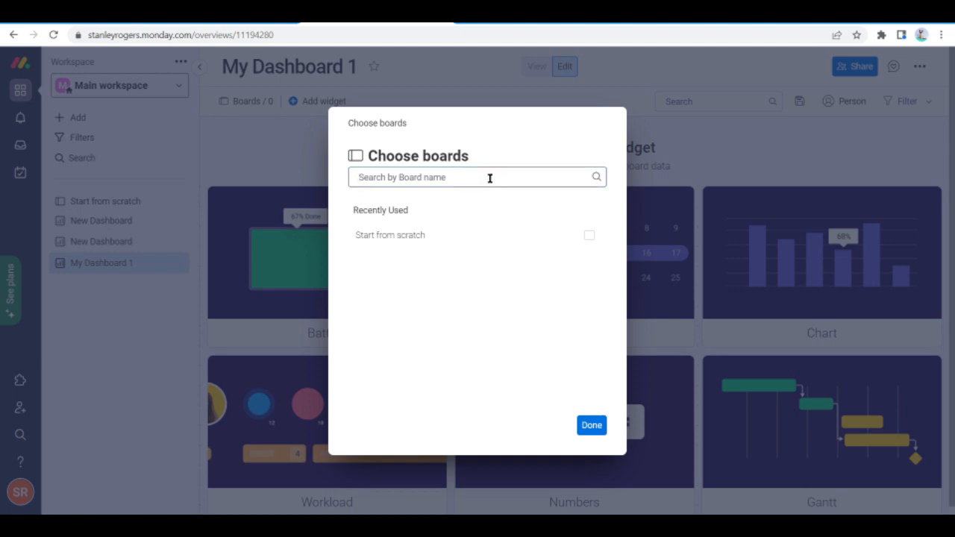
left_click(589, 427)
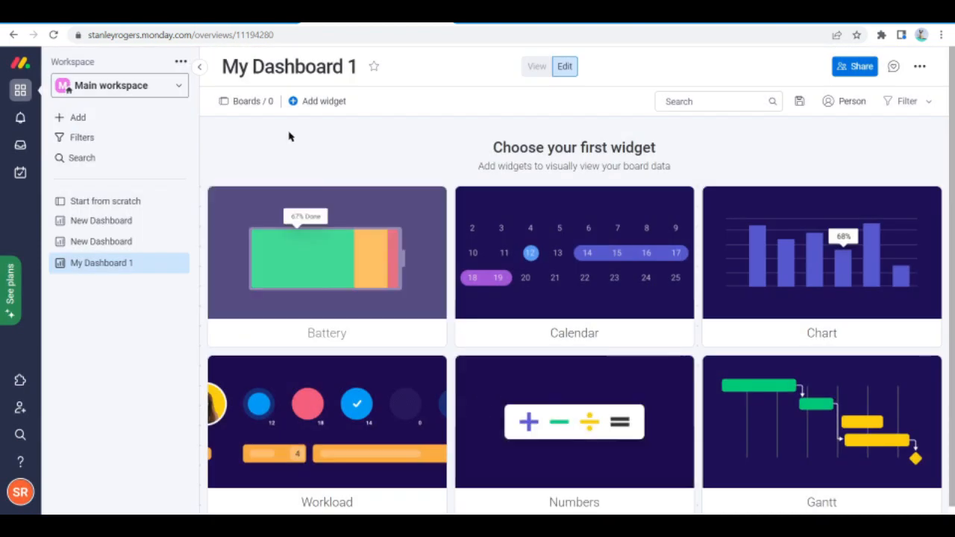
left_click(265, 106)
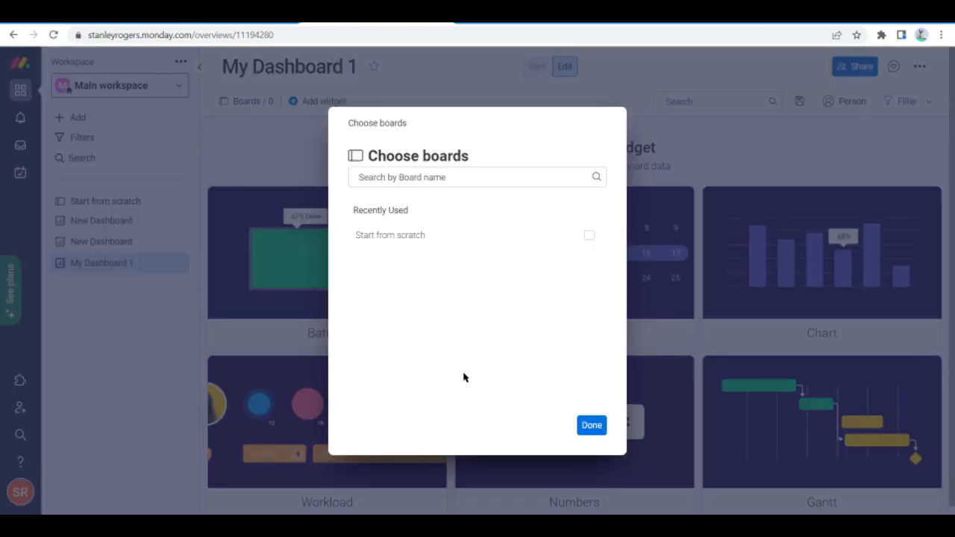
left_click(555, 247)
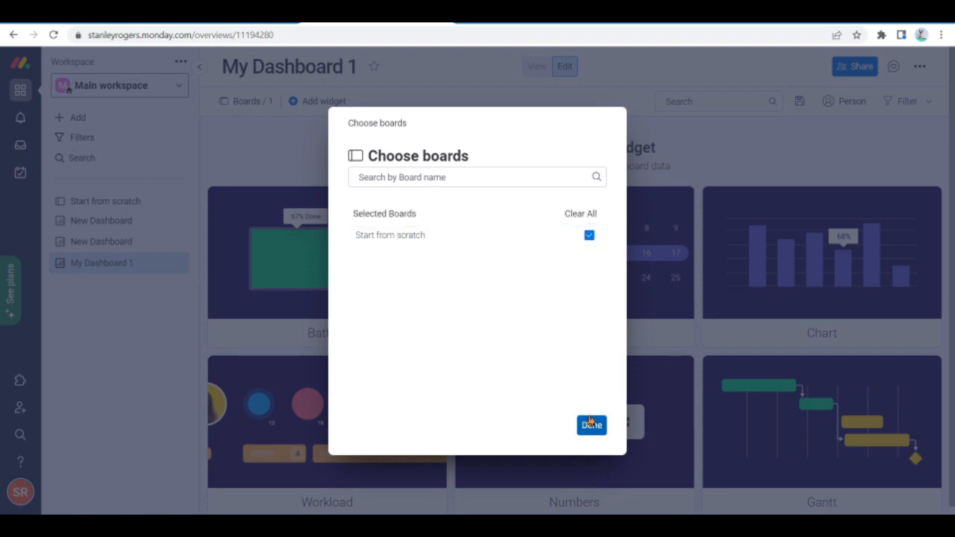
left_click(590, 429)
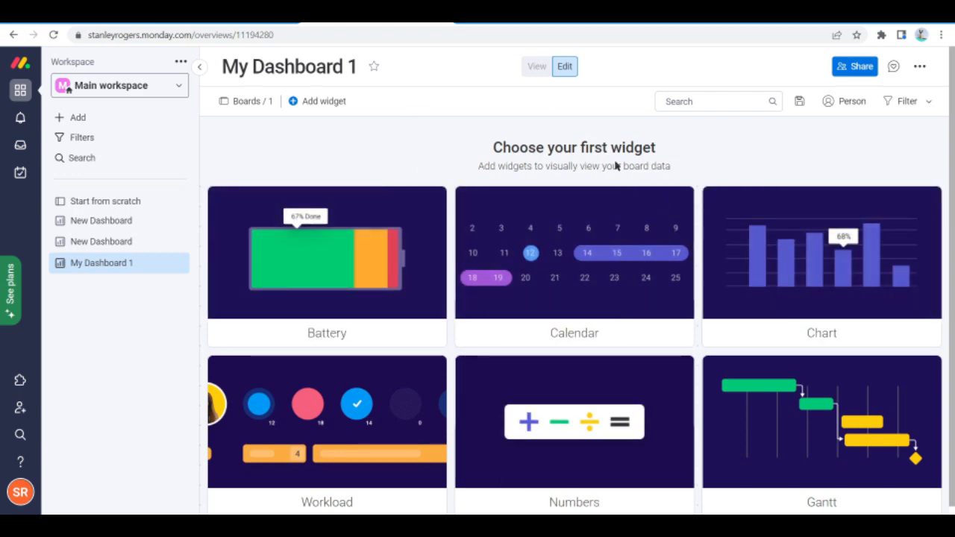
Add a Battery widget to My Dashboard 1 as its first widget
scroll(621, 237, "down", 1)
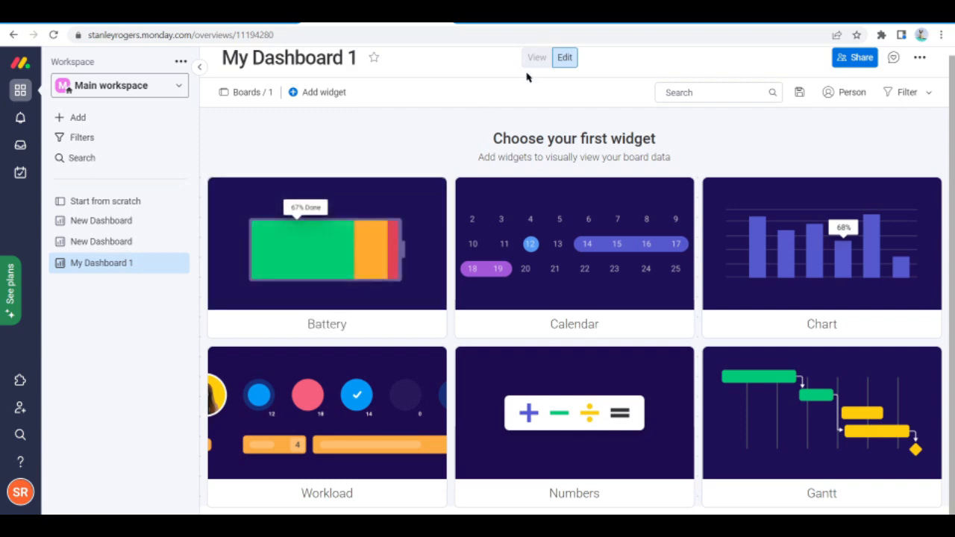
left_click(309, 95)
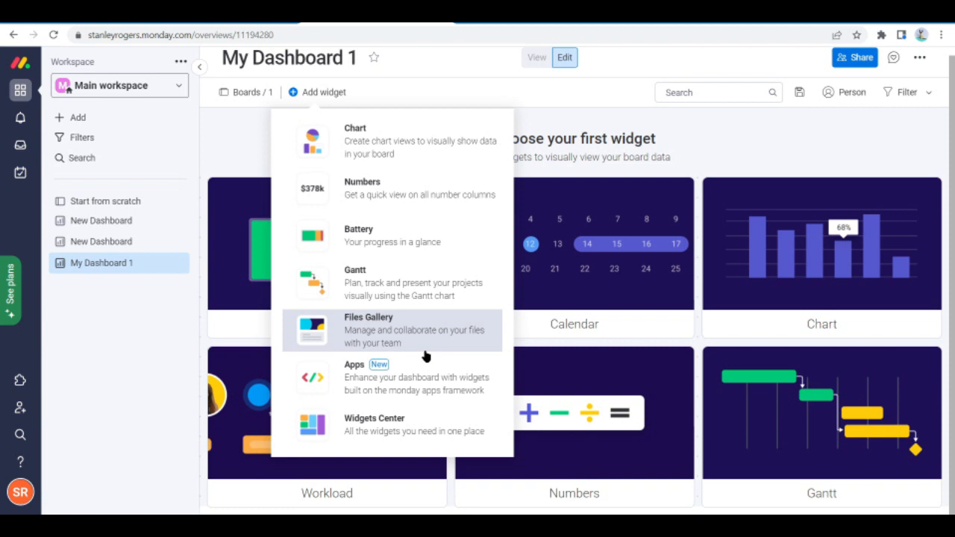
left_click(387, 243)
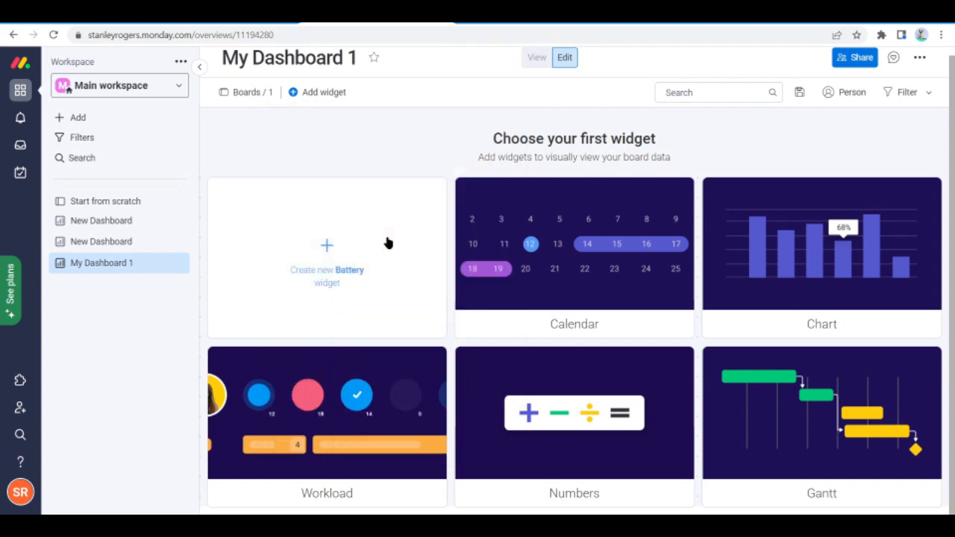
left_click(388, 243)
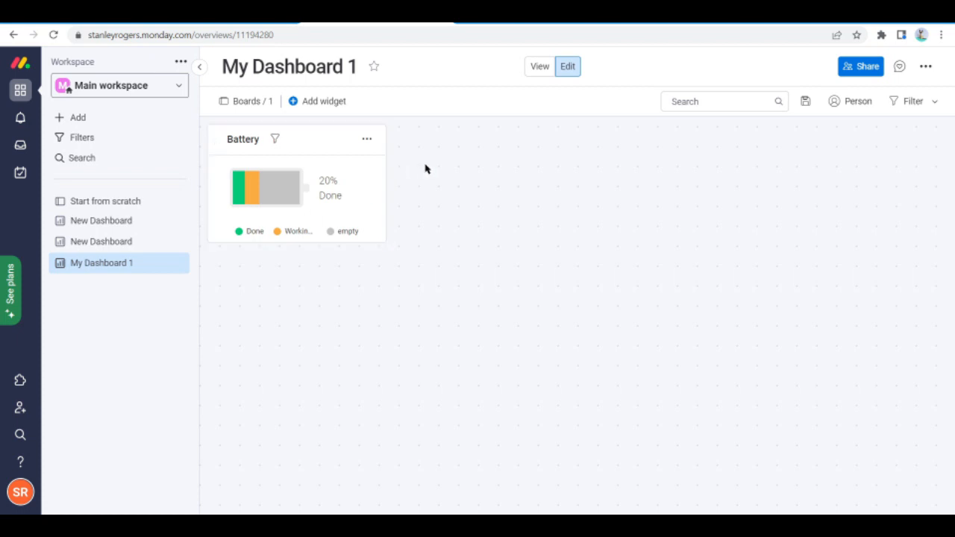
Preview the dashboard in View mode, return to Edit mode and review the dashboard's additional options
mouse_move(273, 186)
left_click(546, 69)
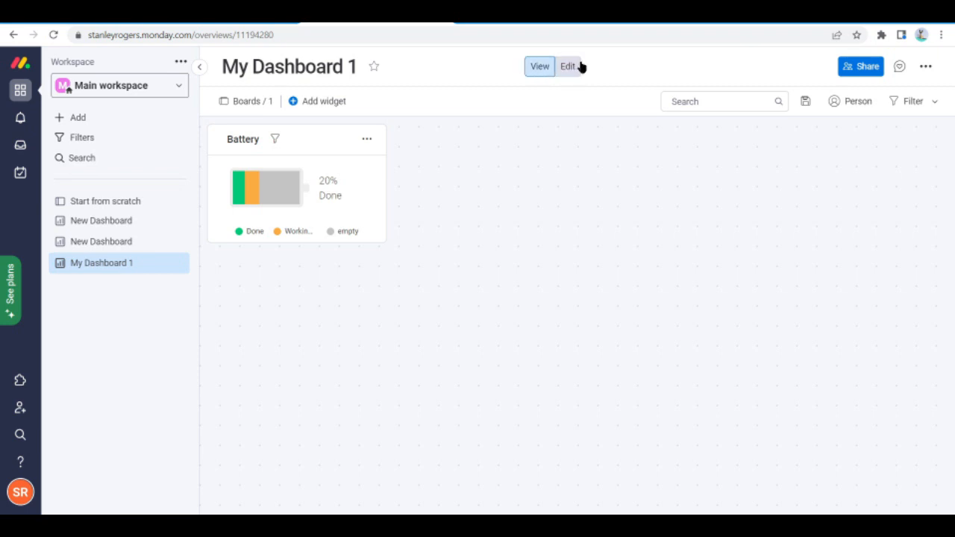
left_click(571, 67)
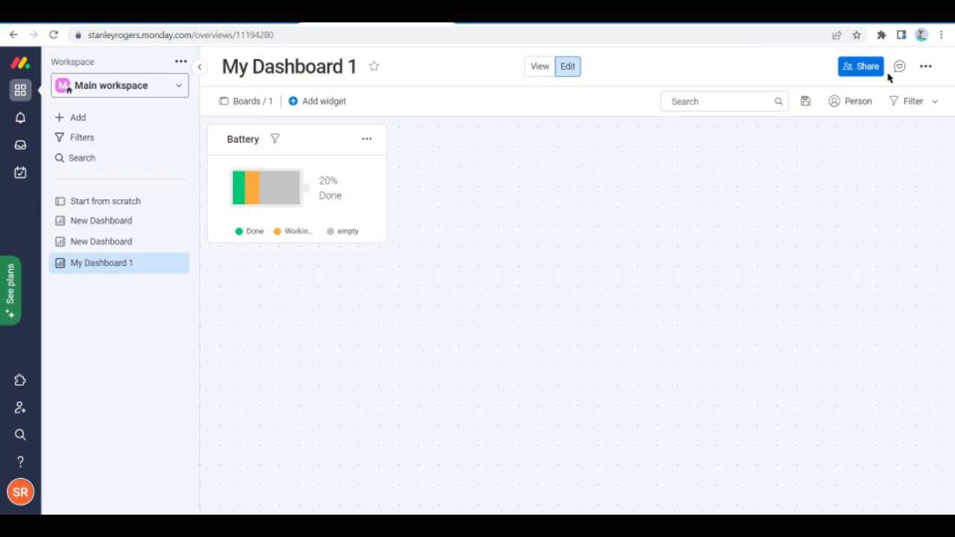
left_click(926, 68)
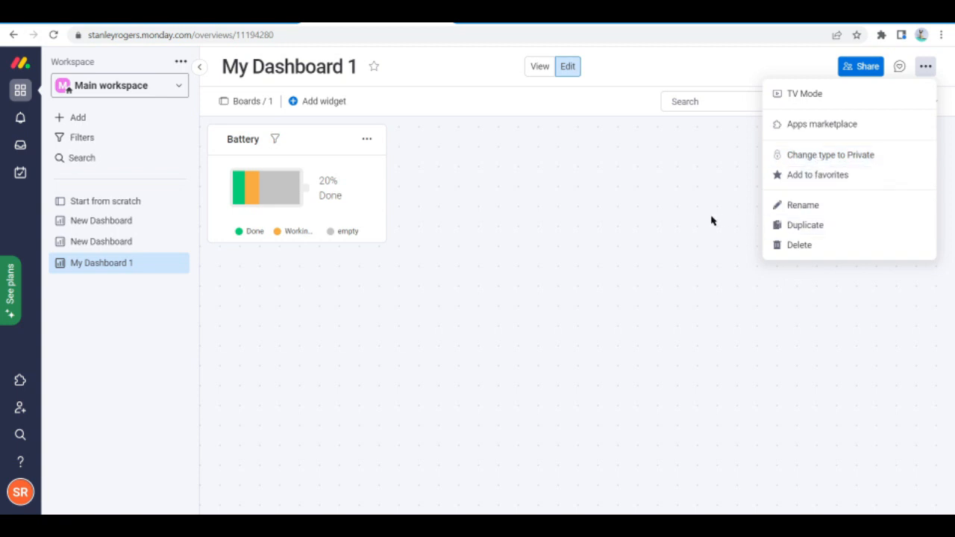
left_click(931, 54)
Open the dashboard's subscribers and guests list, check the teammates available to invite, and close it
left_click(868, 66)
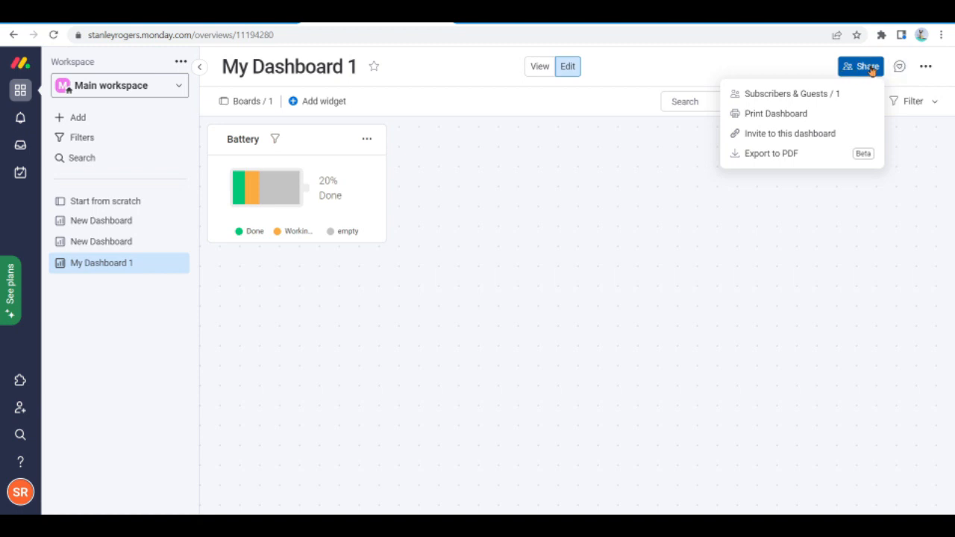
left_click(818, 95)
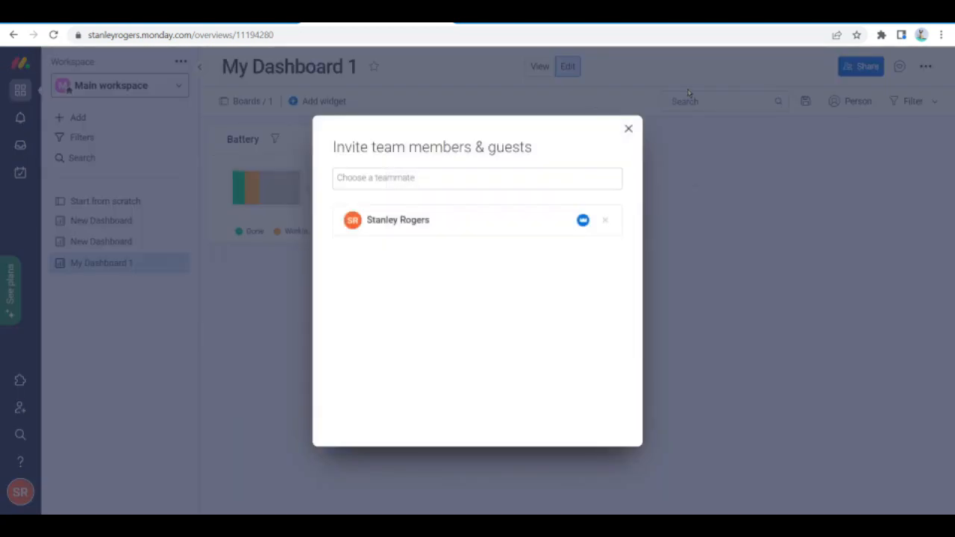
left_click(432, 177)
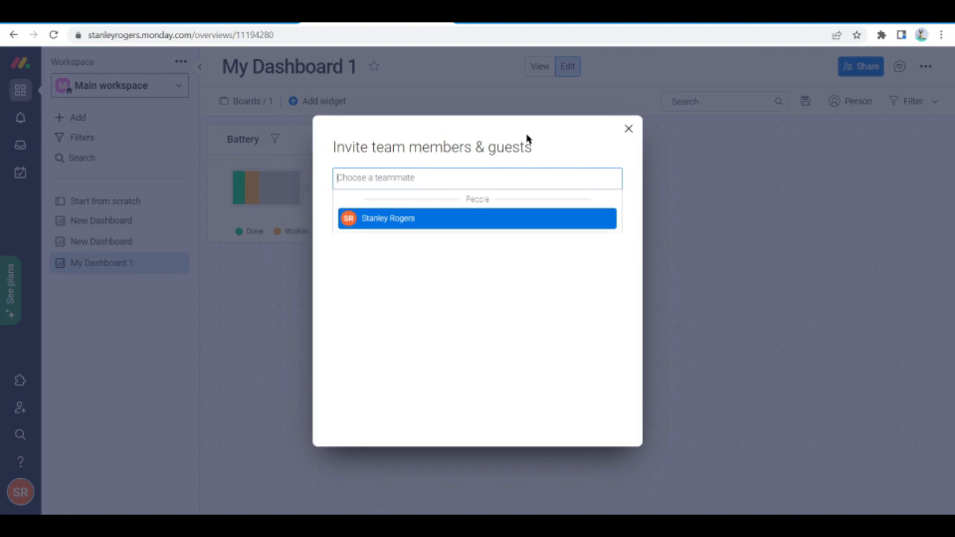
key("Return")
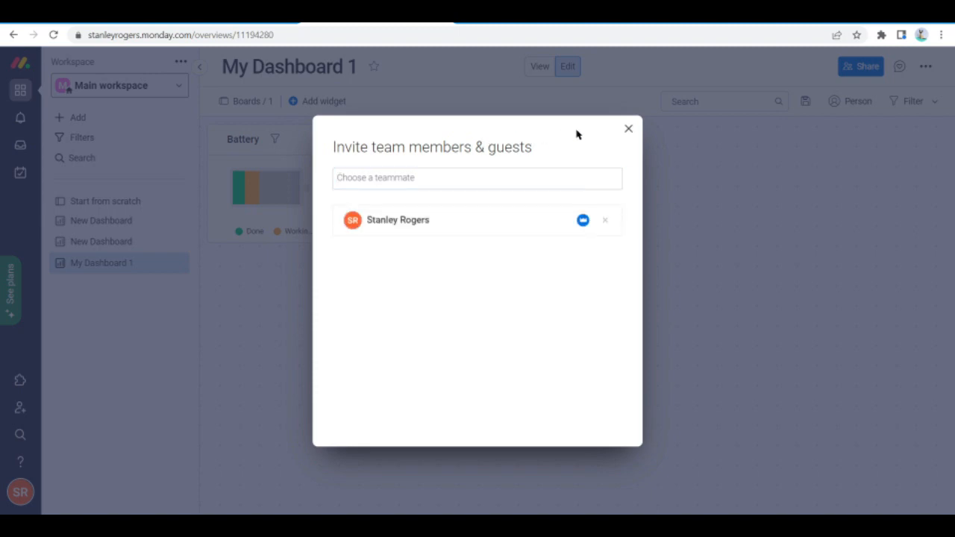
left_click(628, 132)
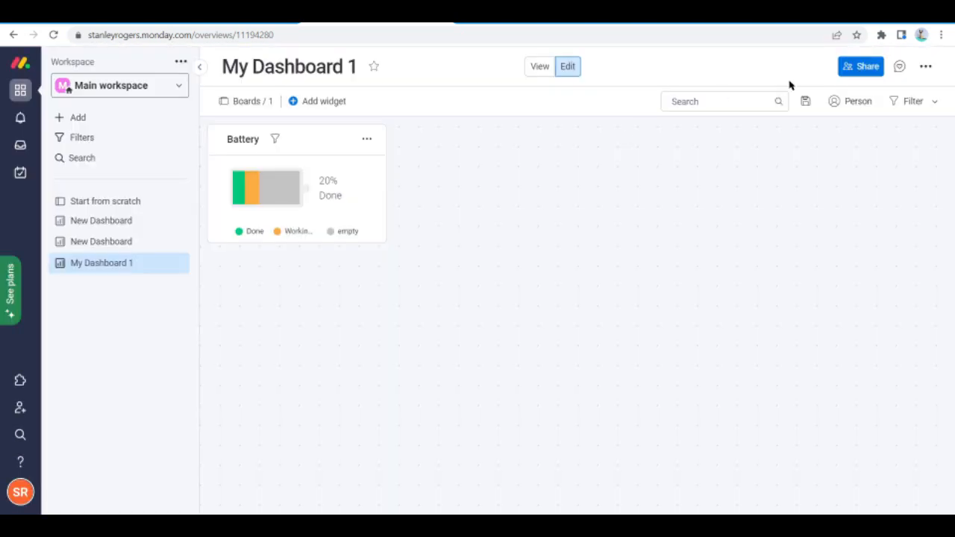
View the link and email options for inviting people to My Dashboard 1, and close the invitation without sending
left_click(863, 74)
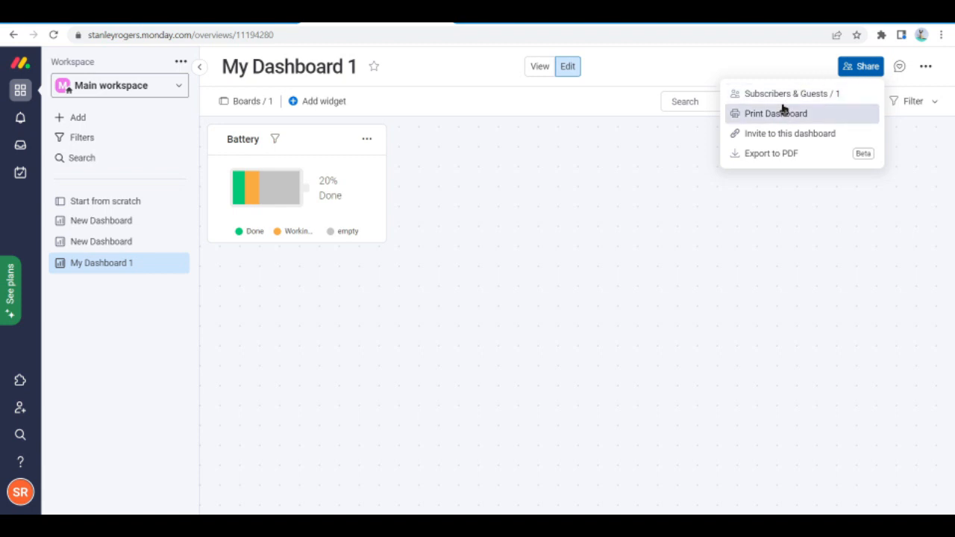
left_click(769, 143)
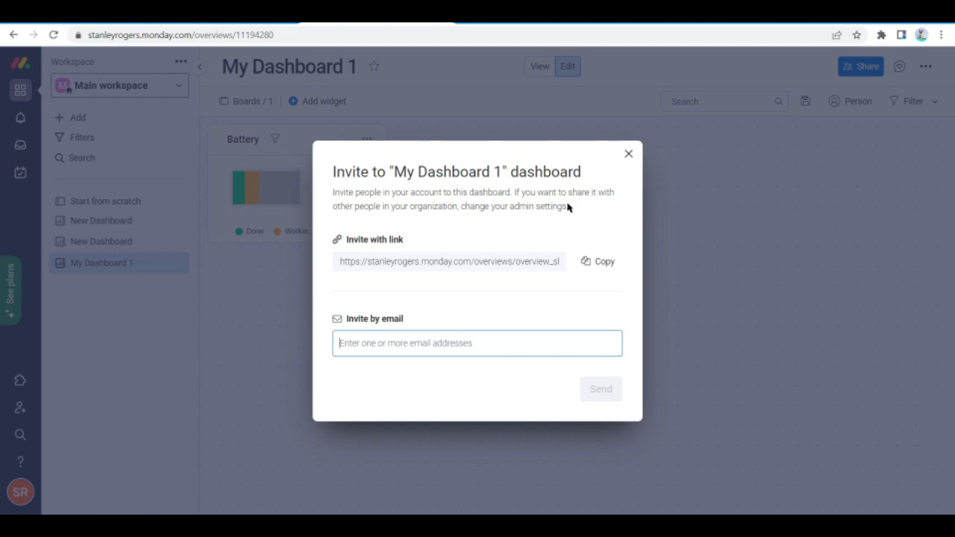
left_click(630, 156)
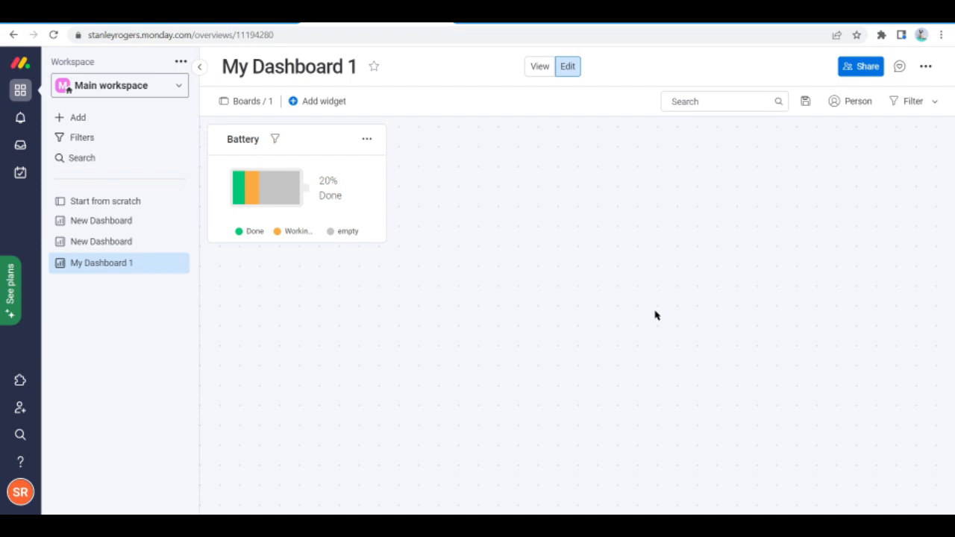
Review My Dashboard 1's additional options, such as TV Mode and Change type to Private
left_click(924, 67)
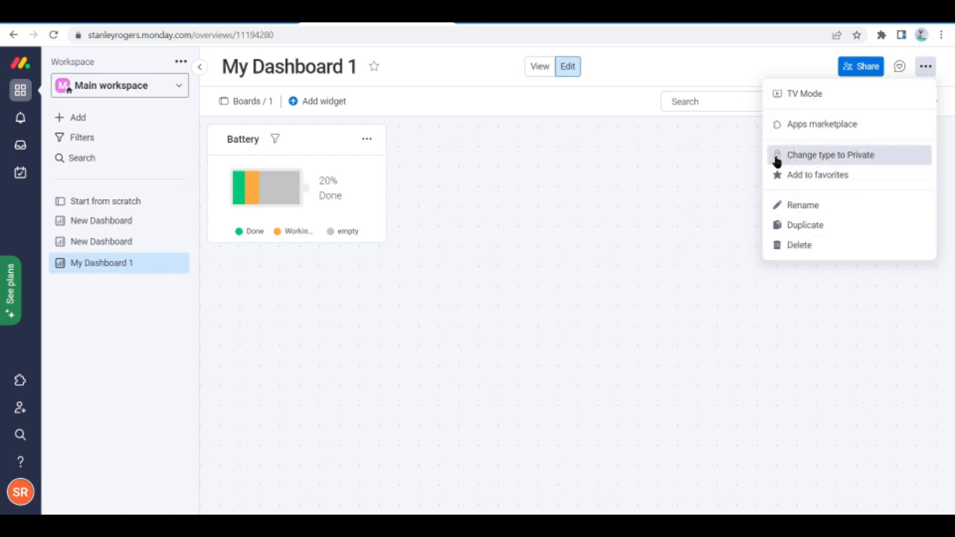
left_click(686, 188)
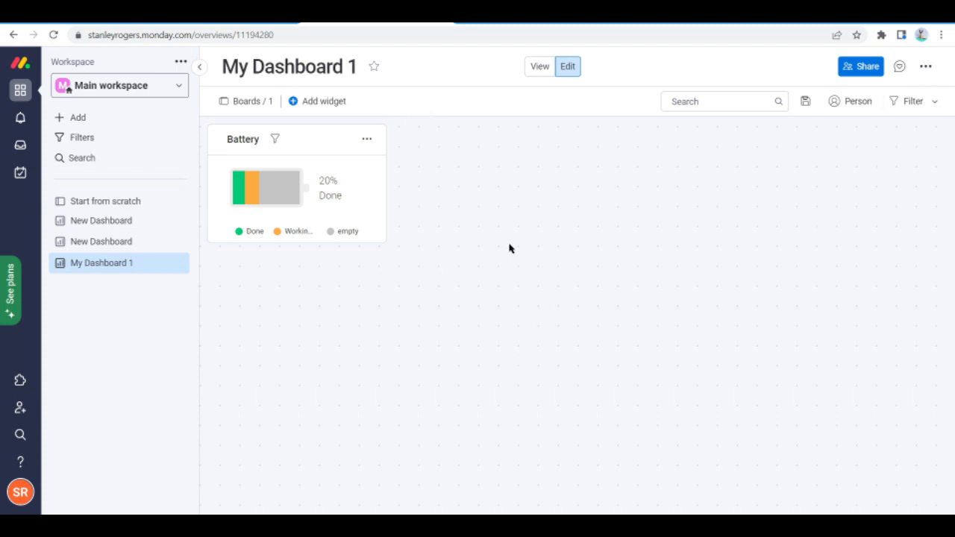
left_click(926, 67)
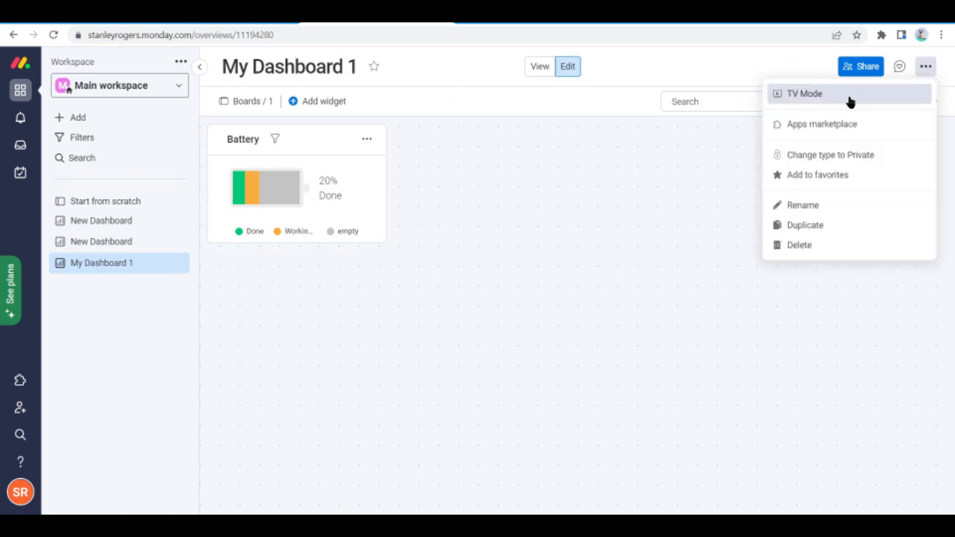
Open the print preview of My Dashboard 1 from the sharing options and cancel it without printing
left_click(860, 67)
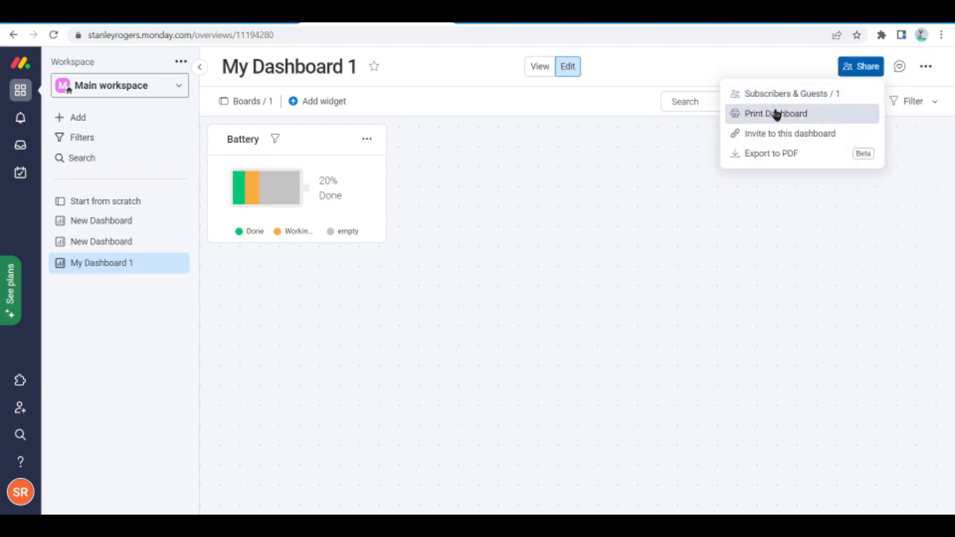
left_click(777, 114)
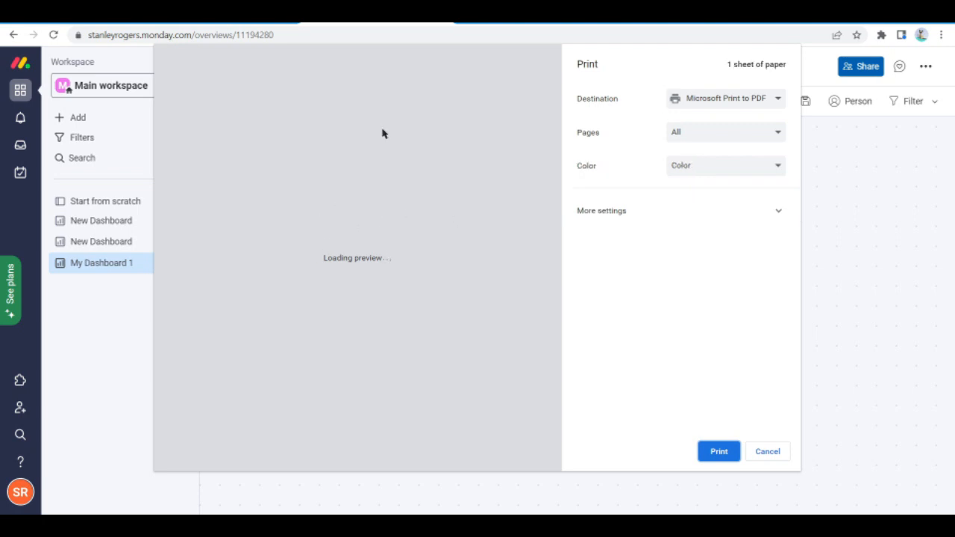
left_click(774, 454)
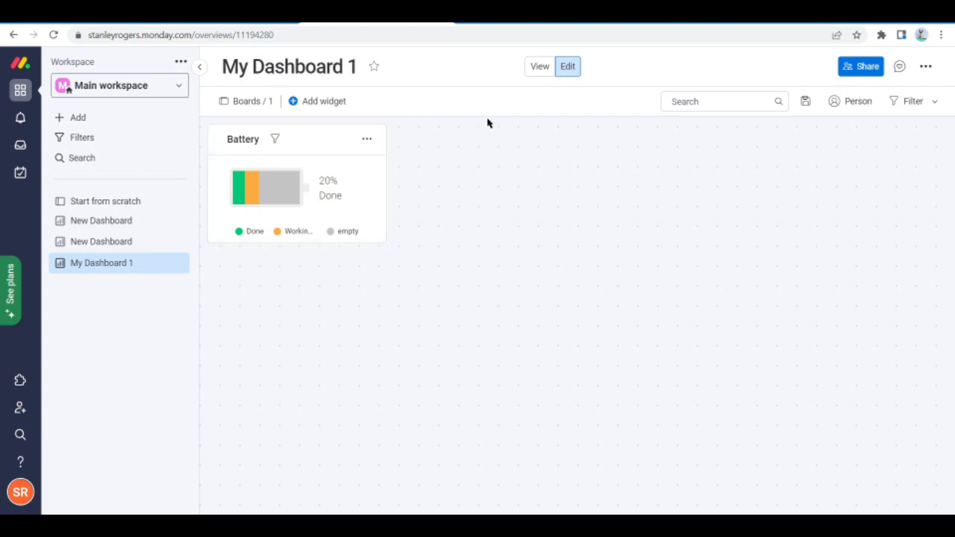
Add a Chart widget to My Dashboard 1 and dismiss the dashboard filtering tip
left_click(341, 112)
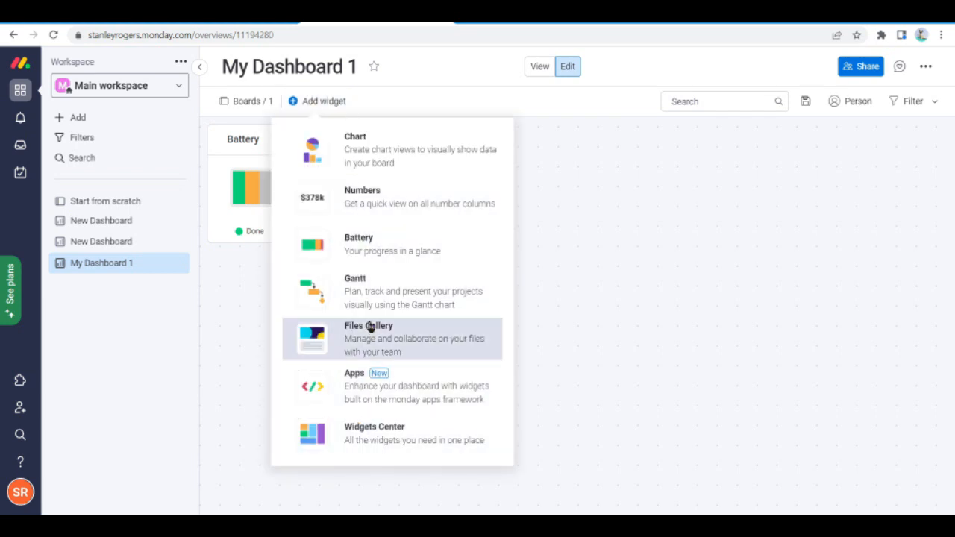
left_click(386, 166)
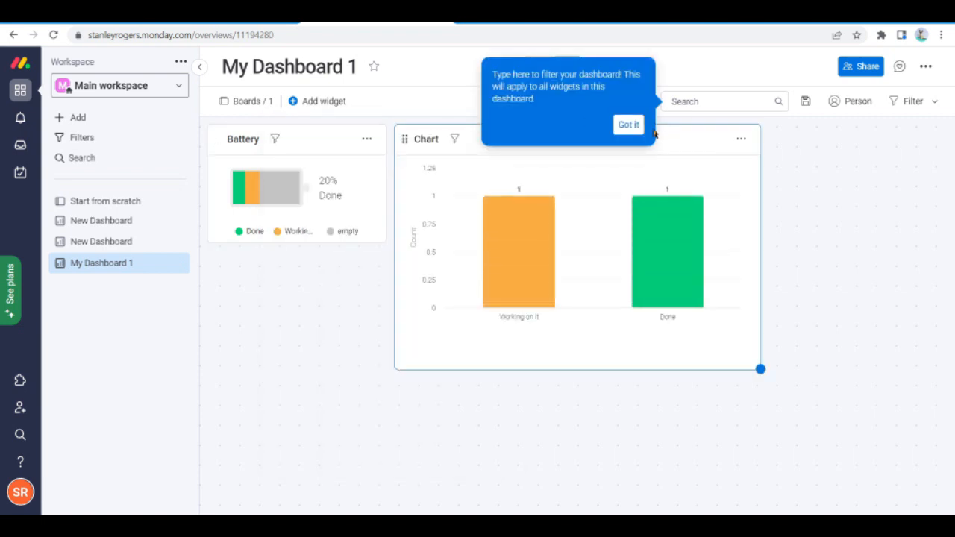
left_click(629, 127)
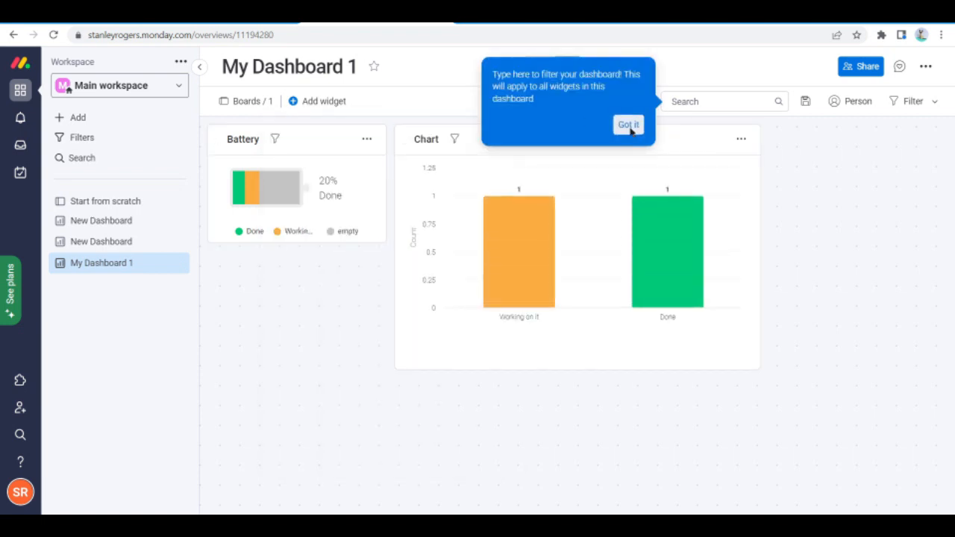
Examine the actions available for the Chart widget, including its export formats and full-screen view
left_click(741, 141)
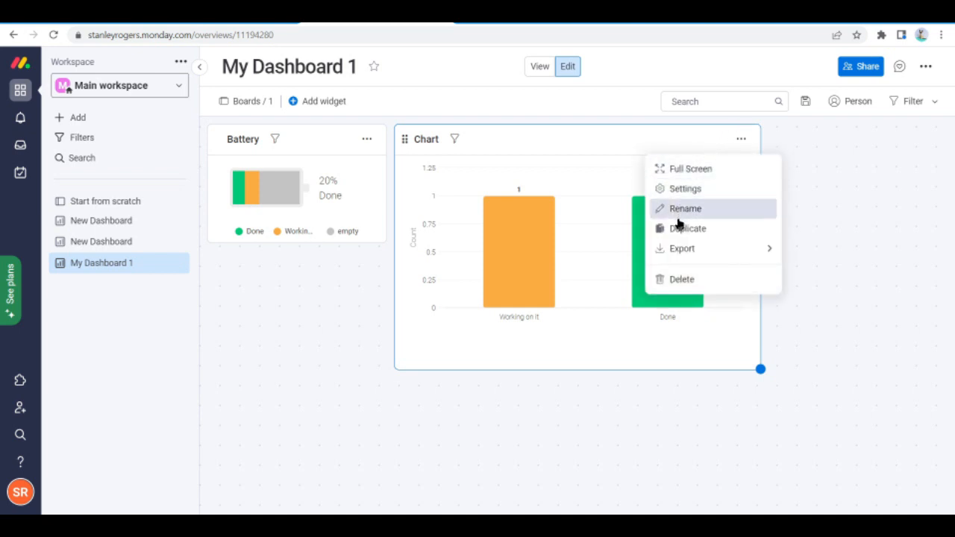
mouse_move(680, 251)
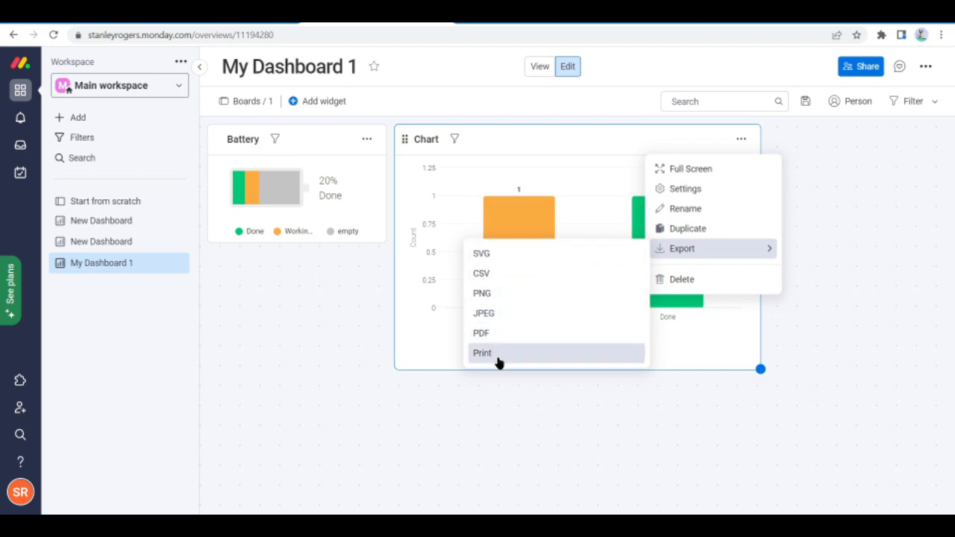
left_click(865, 234)
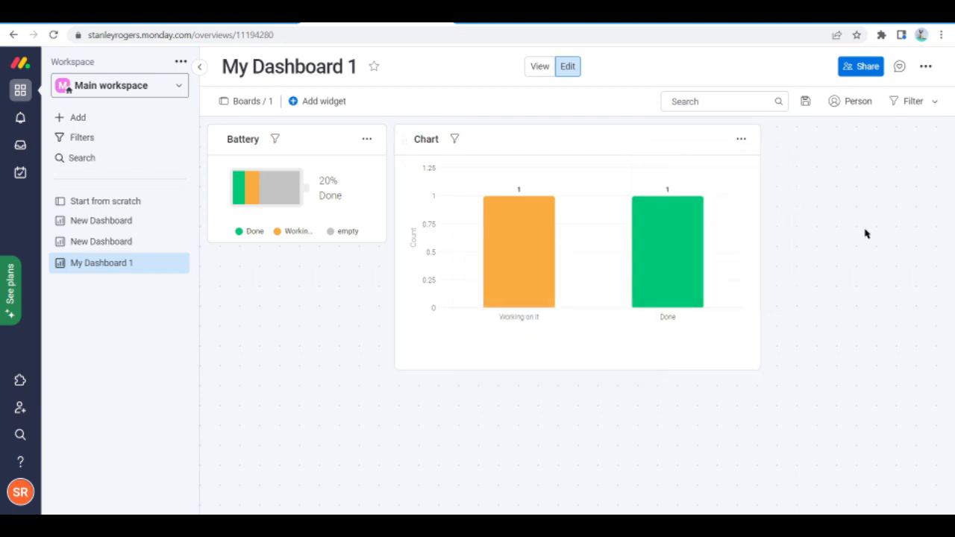
left_click(742, 140)
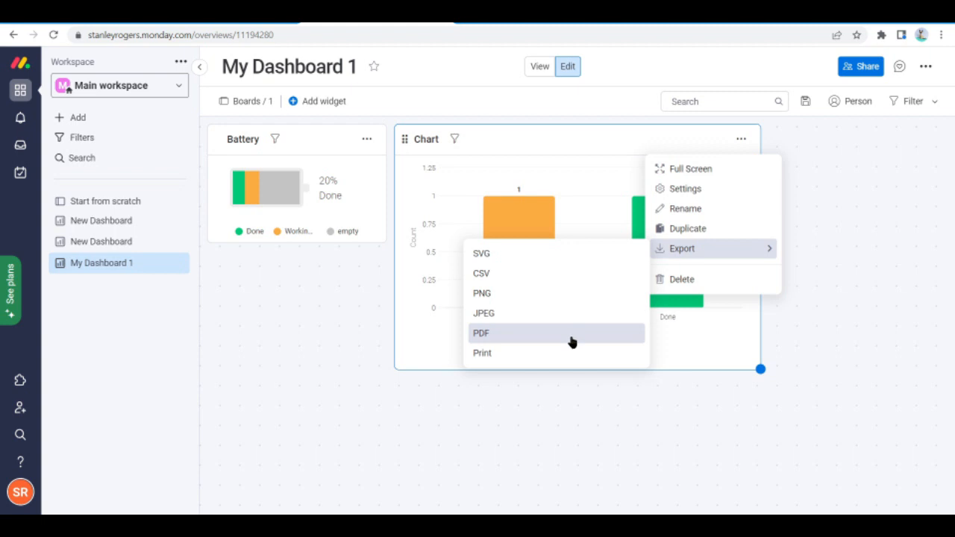
left_click(904, 286)
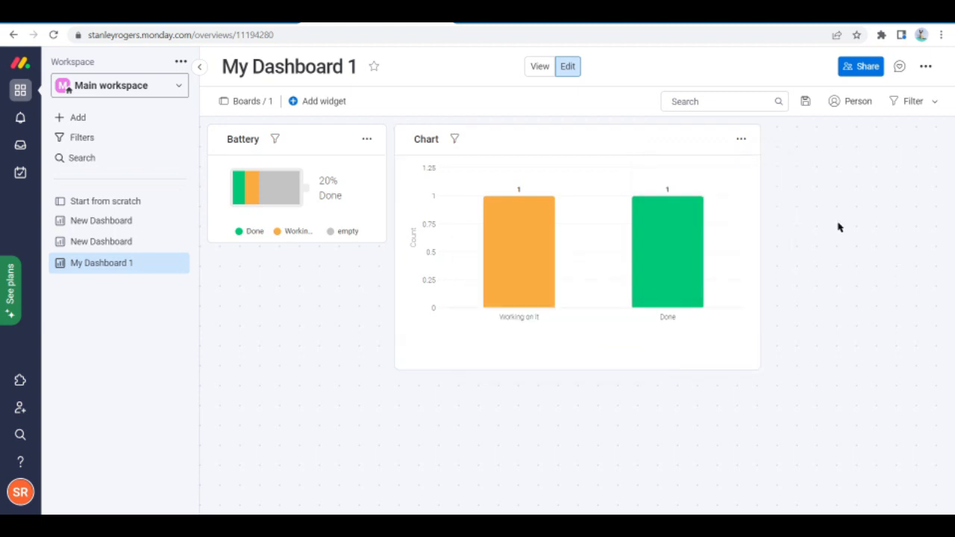
left_click(740, 142)
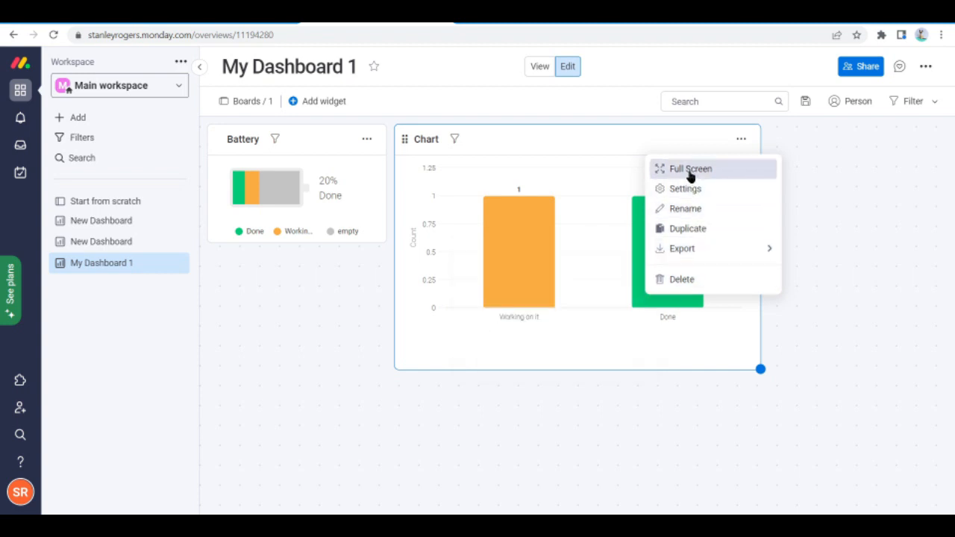
left_click(858, 163)
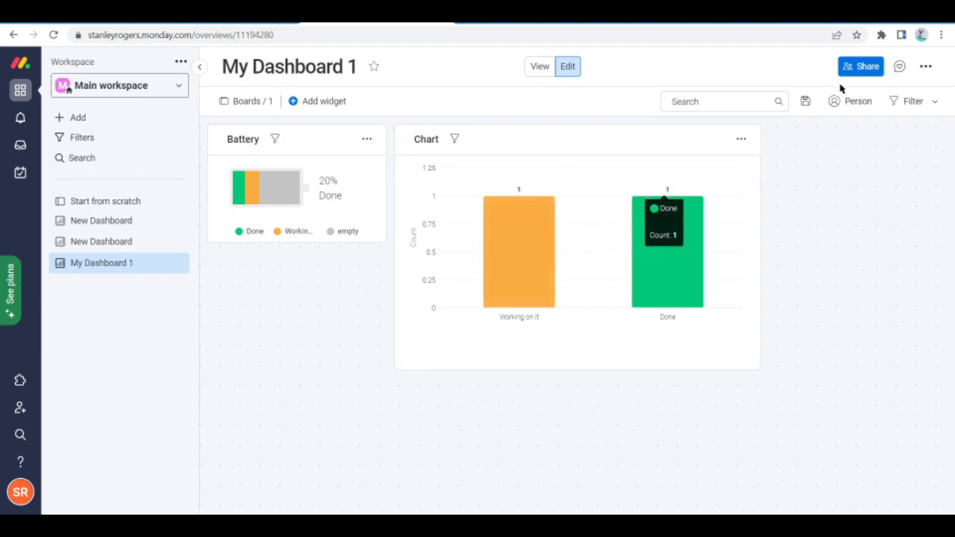
Examine the dashboard's quick filters by group, name, person, status and date, and close them
left_click(896, 104)
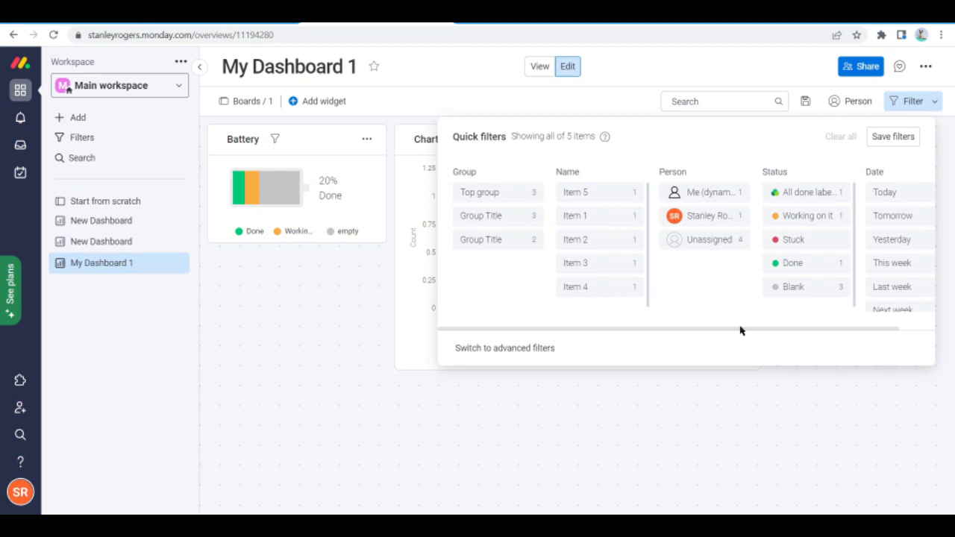
left_click(797, 424)
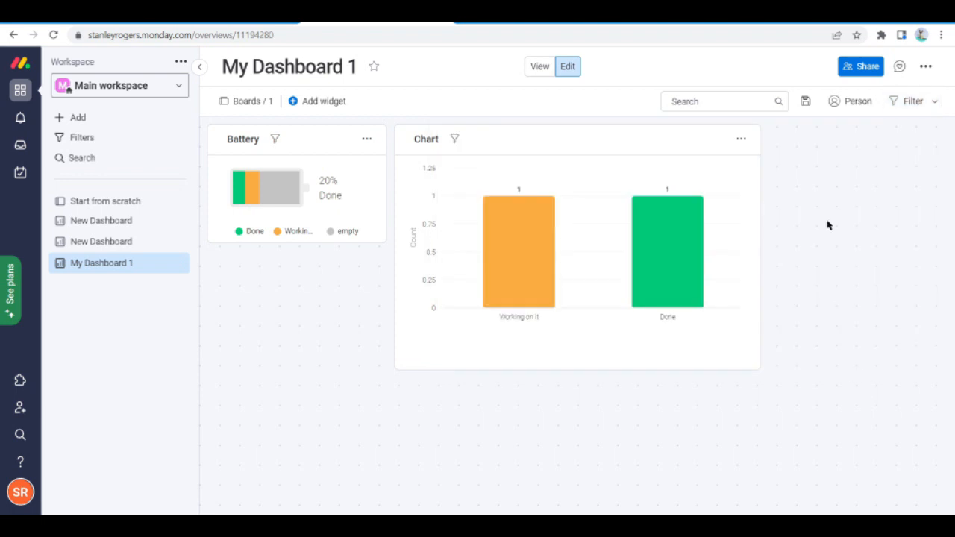